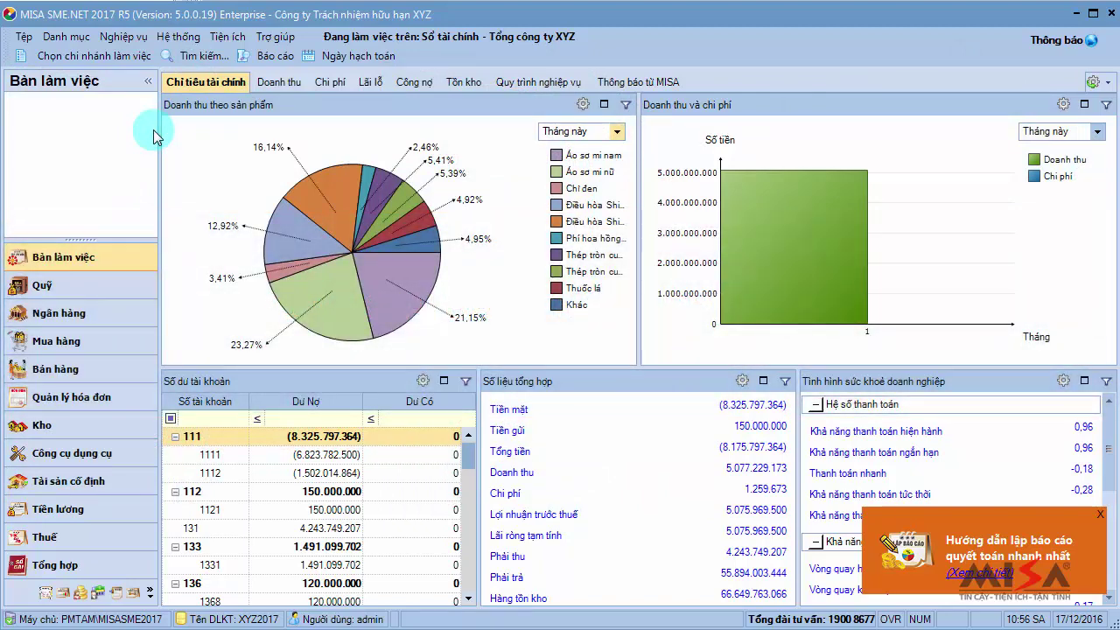
Step: Add a new item to the Vật tư hàng hóa catalogue with code MAYTINH1027 and name Máy tính 1027
left_click(65, 37)
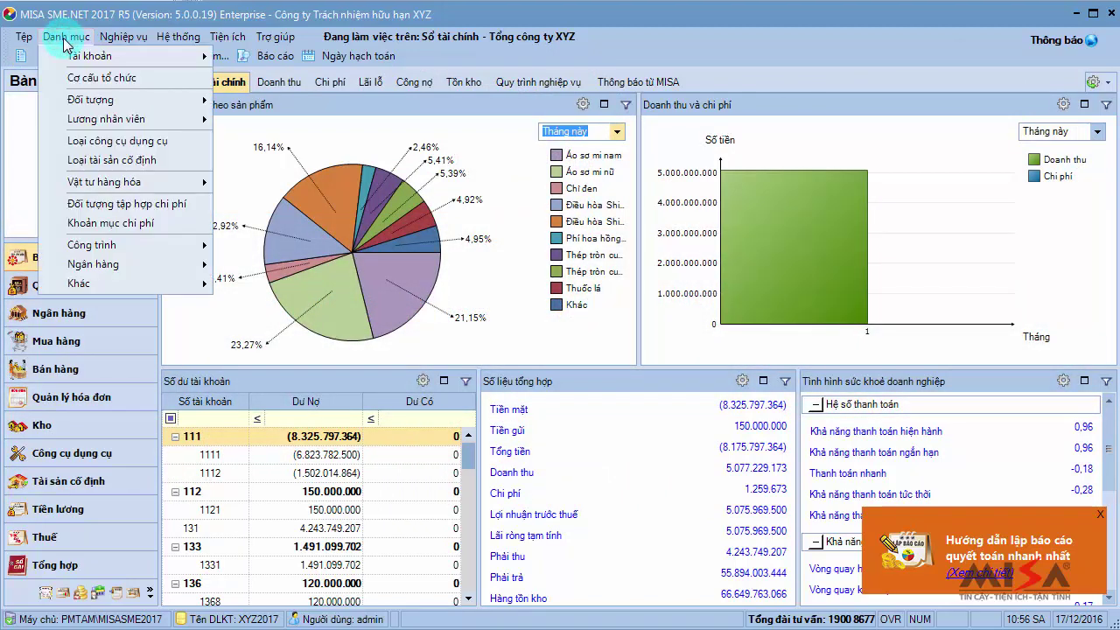
mouse_move(125, 181)
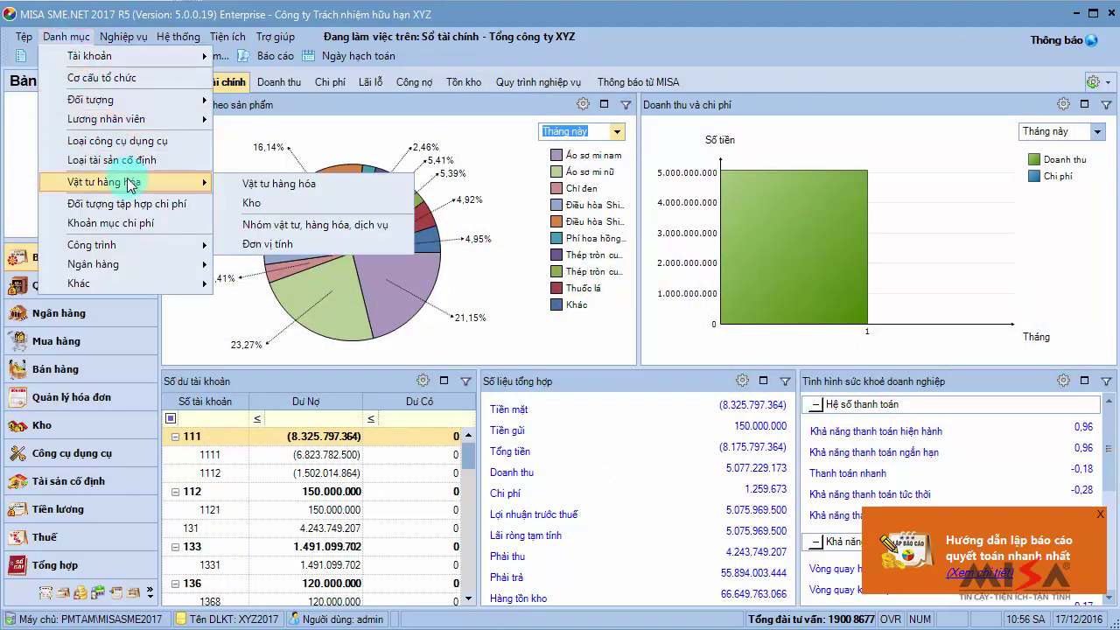
left_click(250, 180)
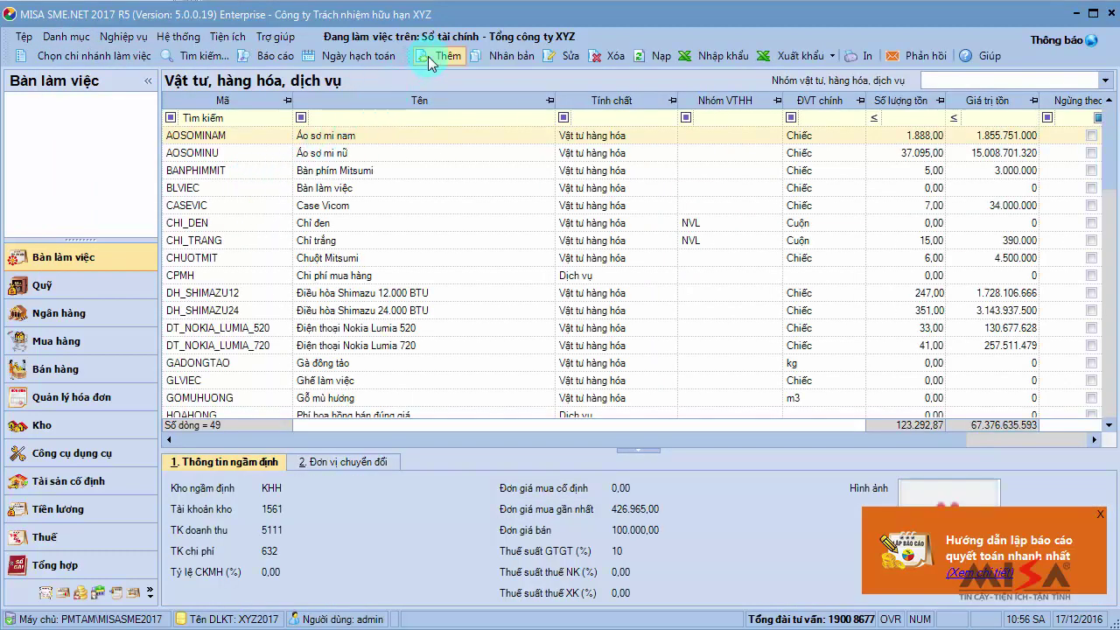
left_click(429, 58)
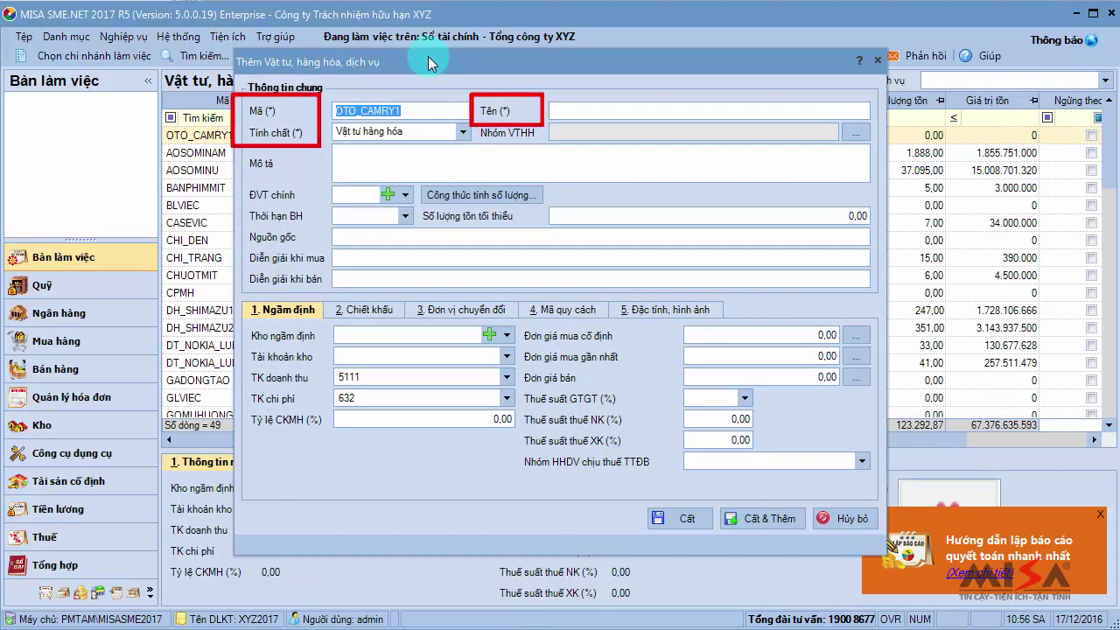
key("BackSpace")
key("Caps_Lock")
type("MAYTINH1027")
key("Tab")
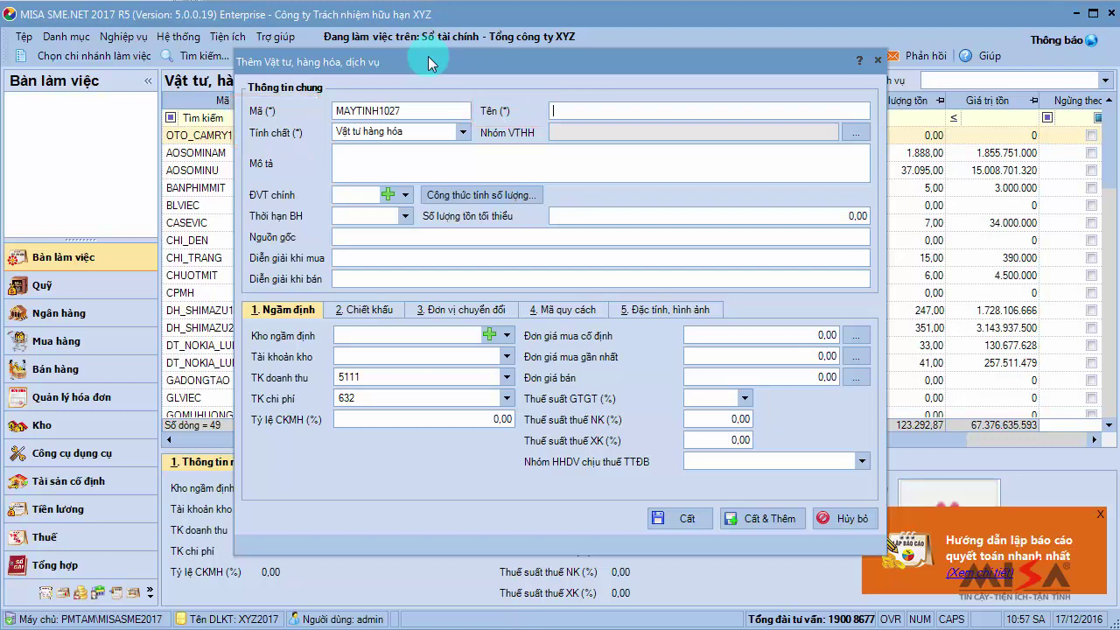
key("Caps_Lock")
type("Máy tính 1027")
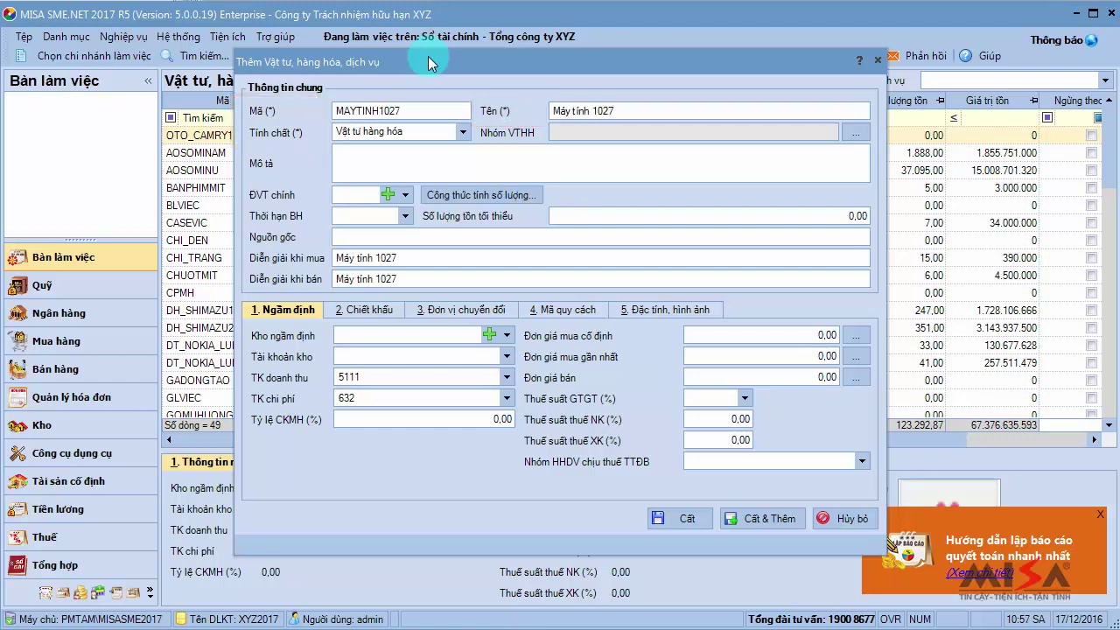
Step: Set the item's type (Tính chất) to Thành phẩm and its main unit (ĐVT chính) to Chiếc
left_click(462, 132)
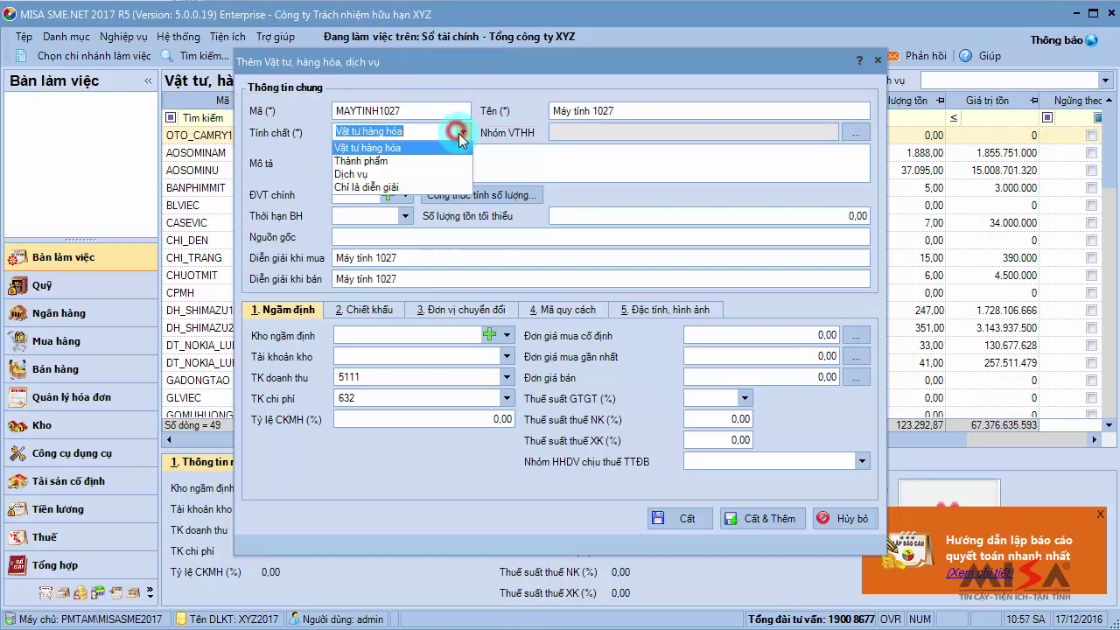
left_click(443, 161)
left_click(405, 194)
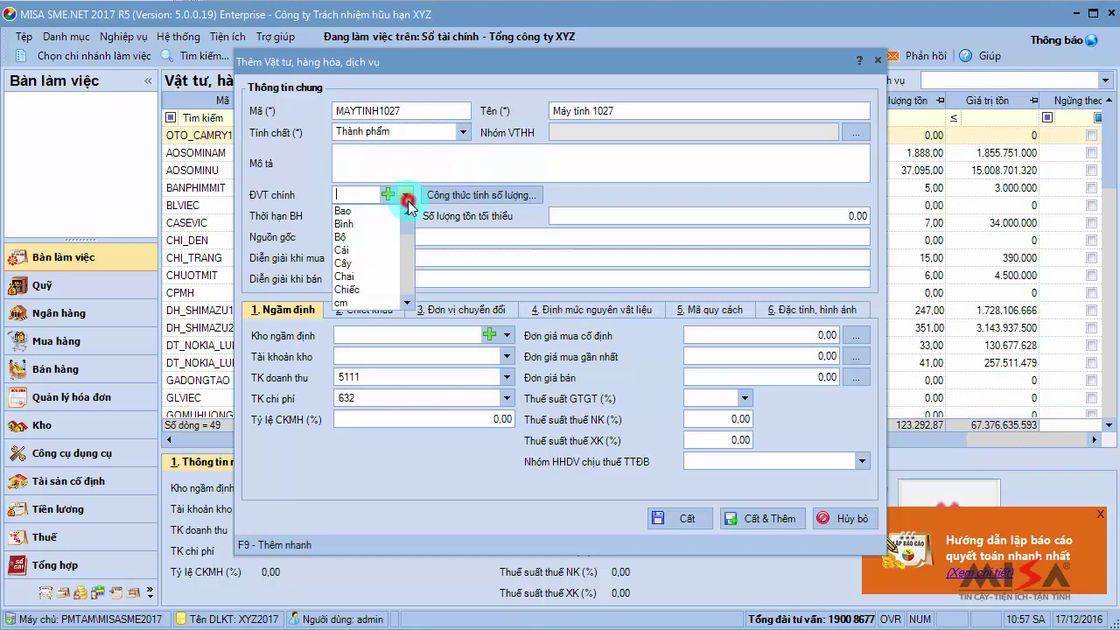
left_click(366, 289)
Step: Set the item's default warehouse (Kho ngầm định) to KTP and its inventory account (Tài khoản kho) to 1551
left_click(350, 336)
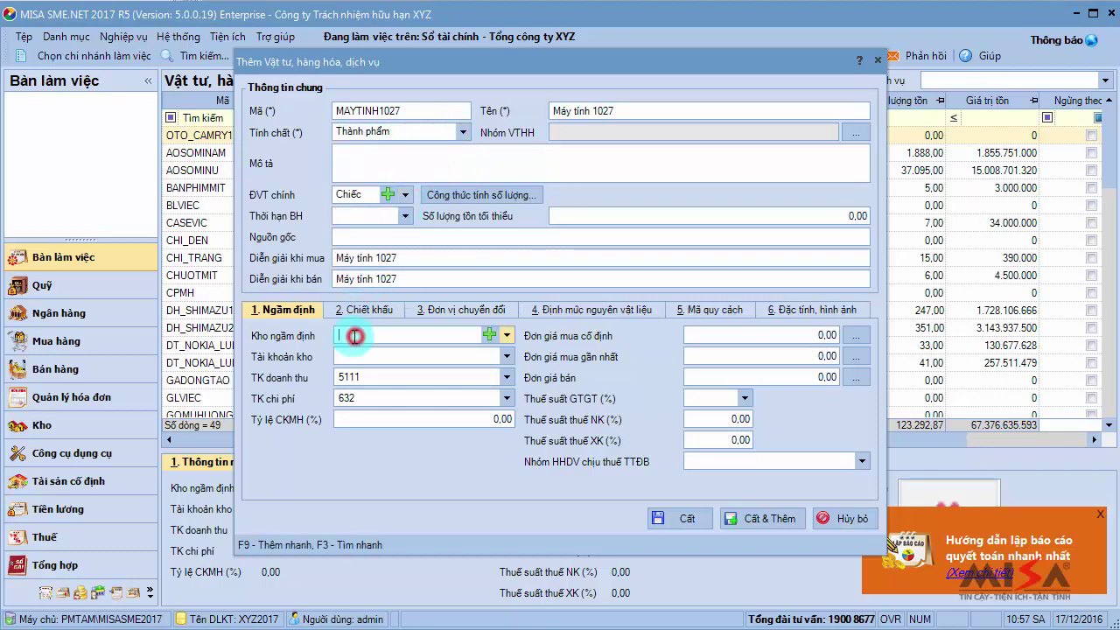
type("KTP")
key("Tab")
type("1551")
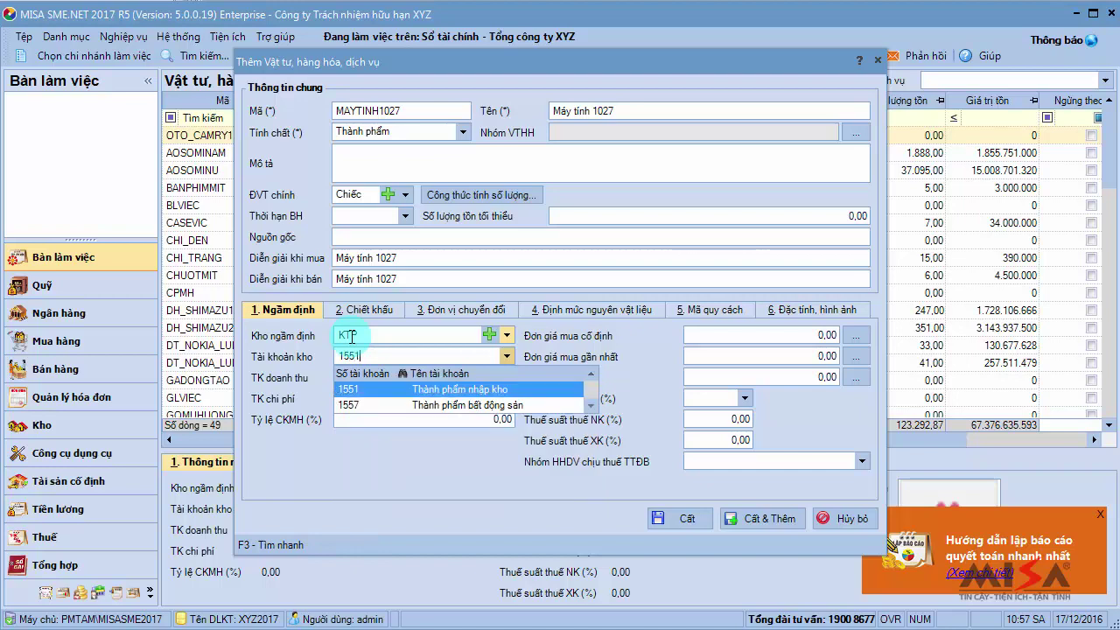
key("Tab")
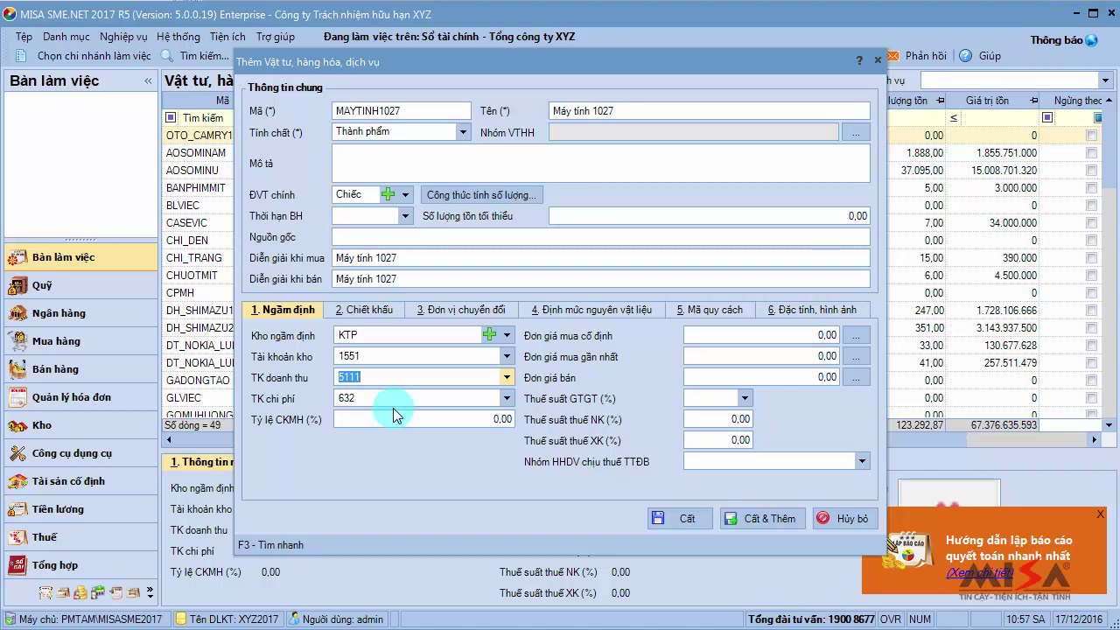
Step: Add the Sam Sung monitor MANHINHSS to the item's material norms (Định mức nguyên vật liệu) with quantity 1
left_click(573, 315)
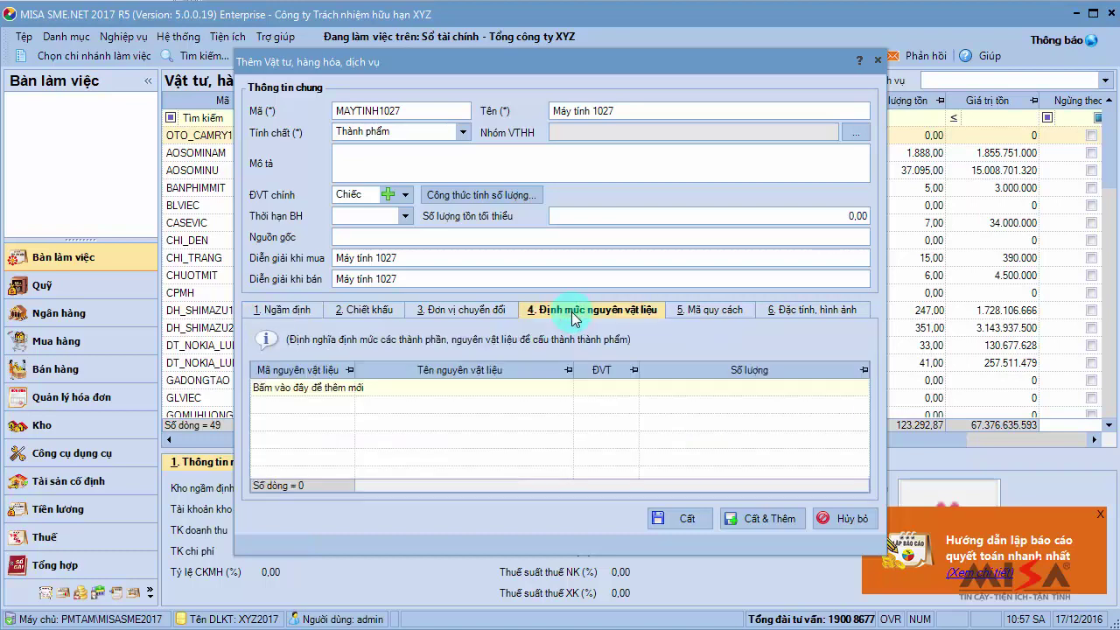
left_click(309, 387)
type("man")
key("Return")
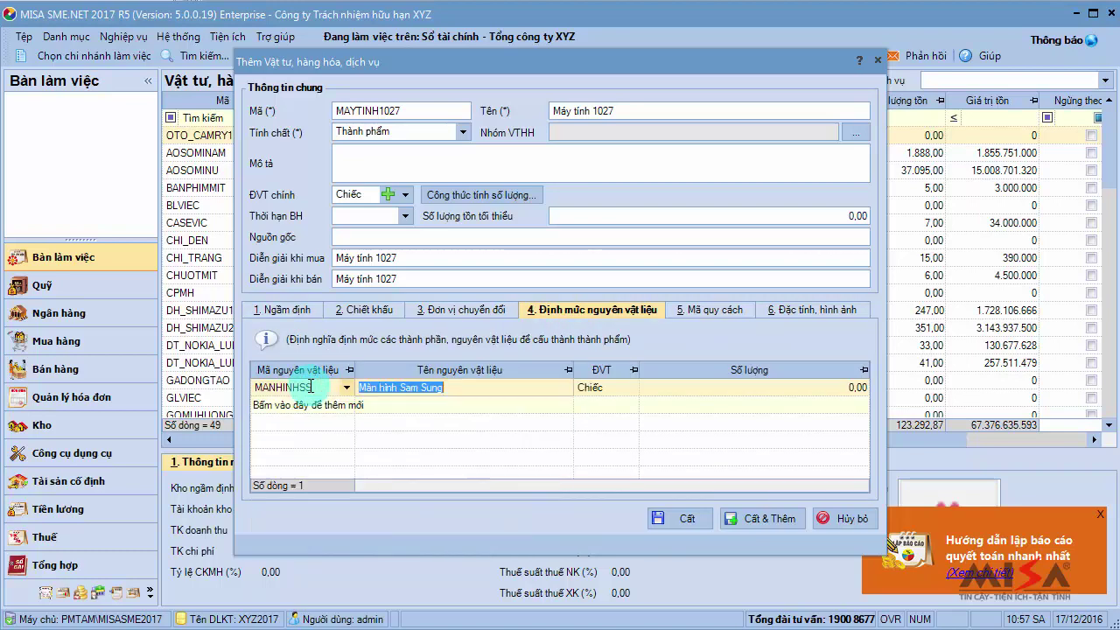
key("Tab")
key("Tab")
Step: Add the Mitsumi keyboard BANPHIMMIT to the material norms with quantity 1
left_click(312, 404)
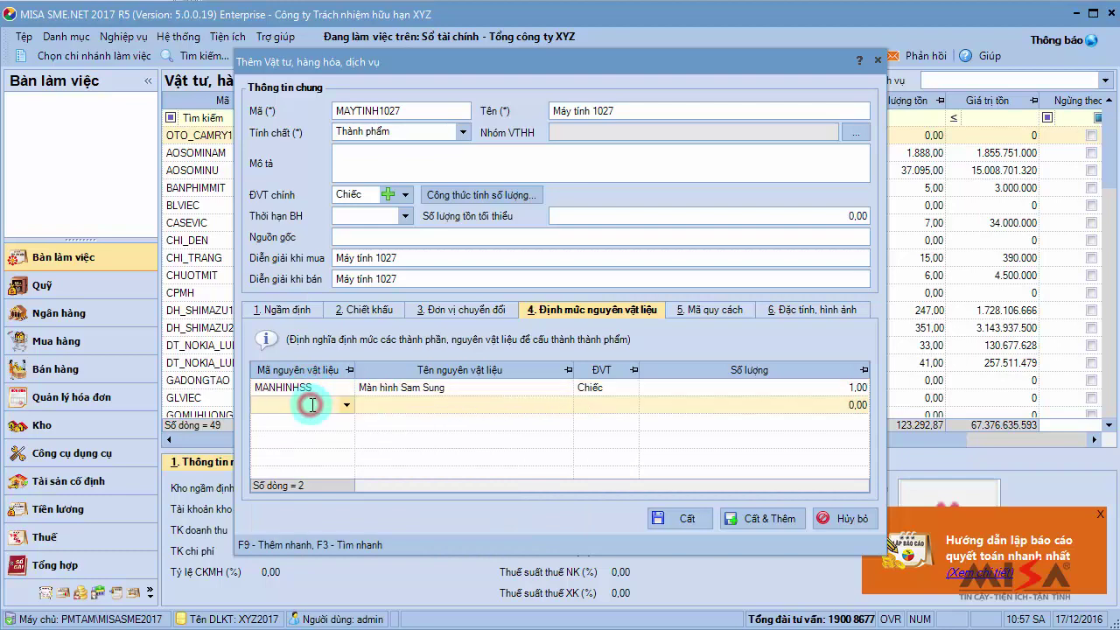
type("ban")
key("Return")
key("Tab")
key("Tab")
Step: Add the Mitsumi mouse CHUOTMIT to the material norms with quantity 1
left_click(312, 422)
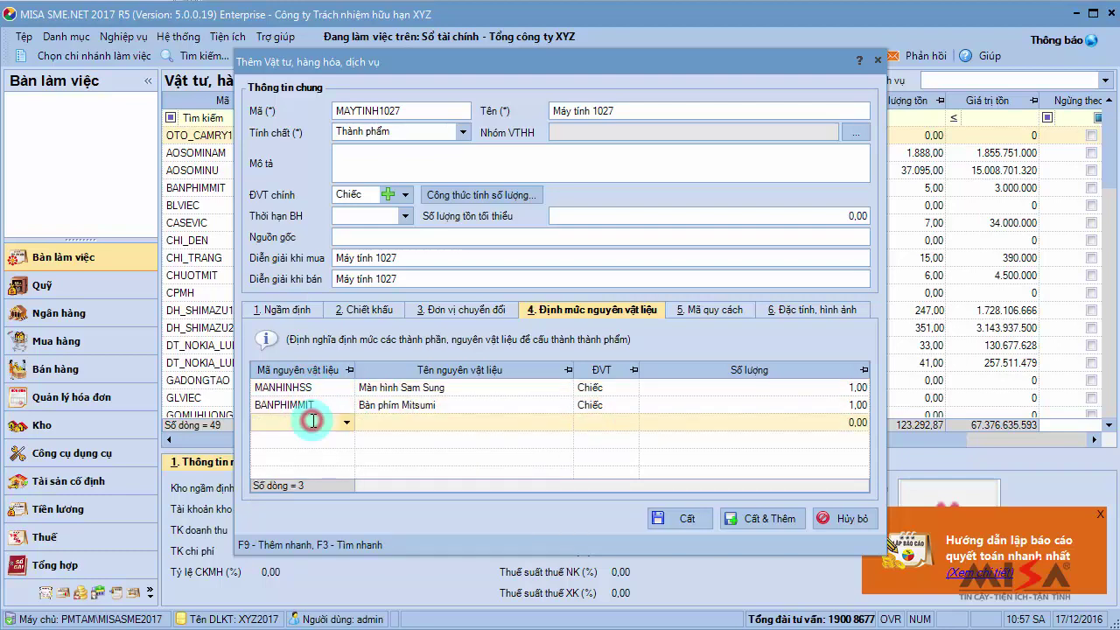
type("chuot")
key("Return")
key("Tab")
key("Tab")
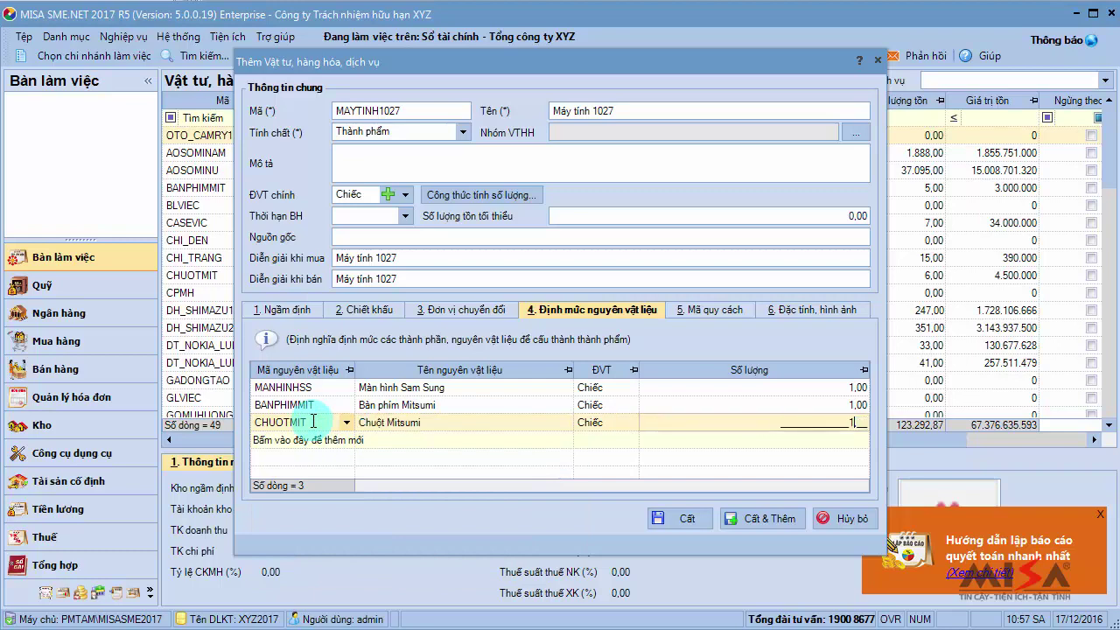
Step: Add the Vicom case CASEVIC to the material norms with quantity 1 and save the new item
left_click(313, 439)
type("cas")
key("Return")
key("Tab")
key("Tab")
type("1")
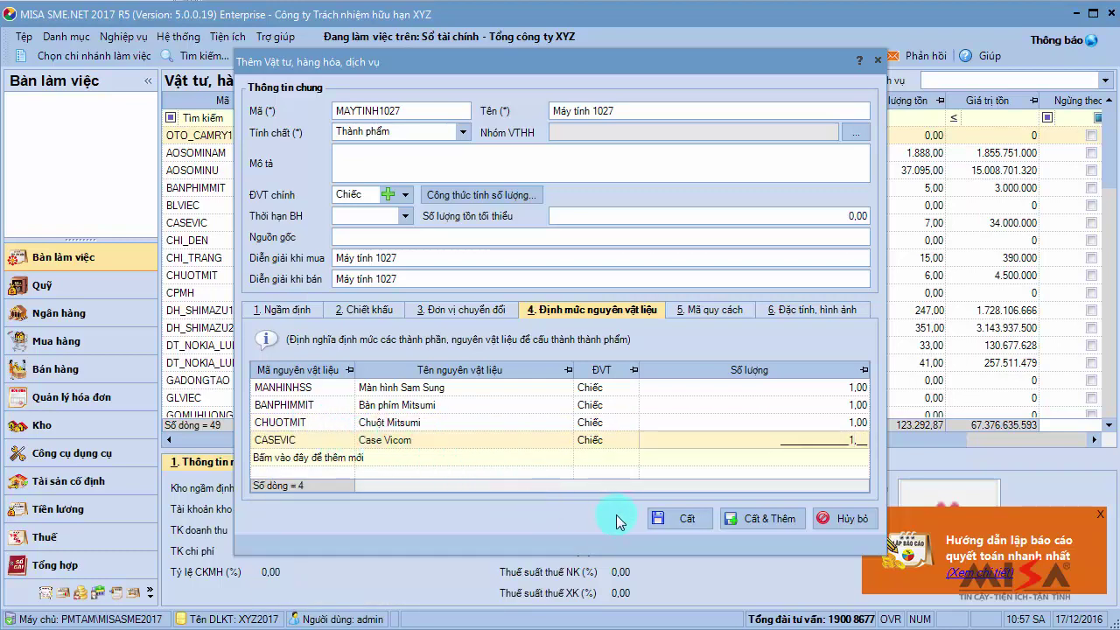
left_click(661, 519)
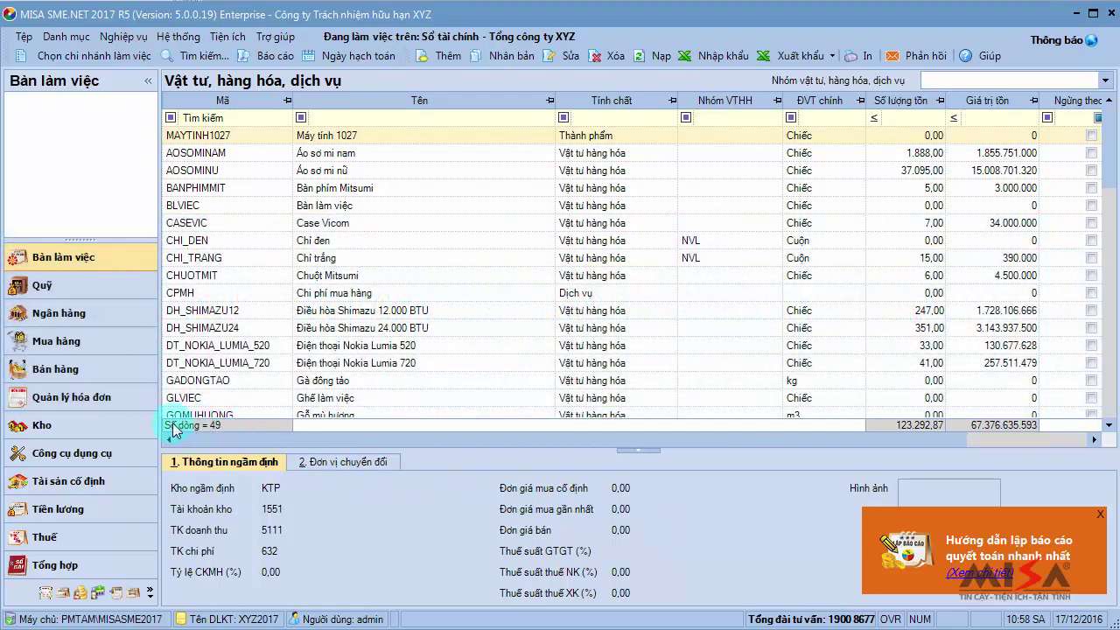
Step: Create a new assembly order (Lắp ráp) in the Kho module for the finished product MAYTINH1027
left_click(127, 425)
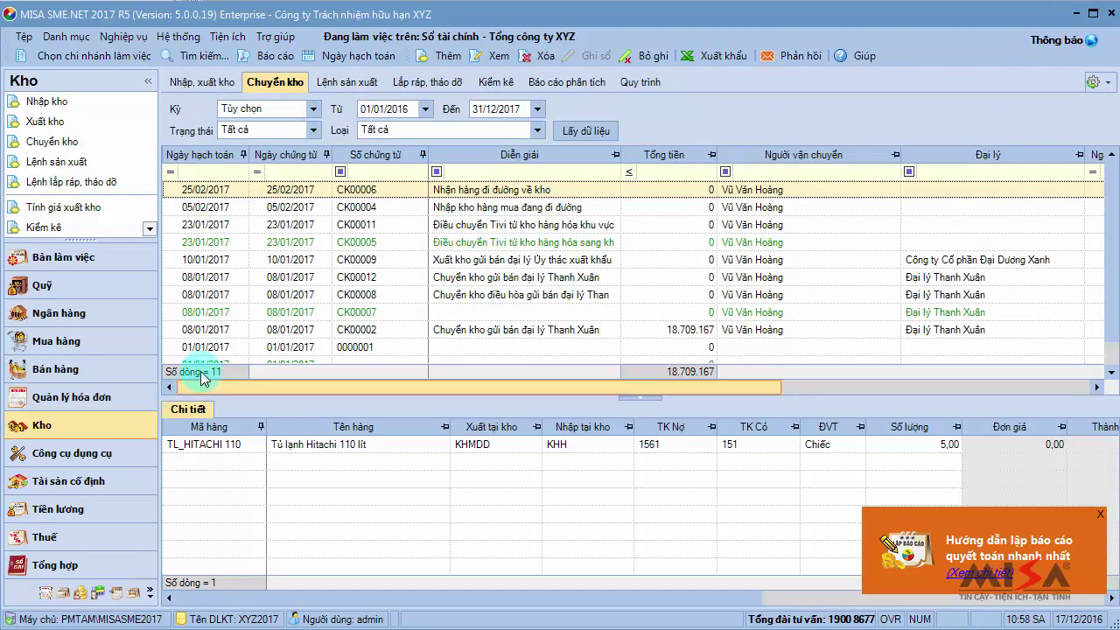
left_click(425, 82)
left_click(438, 55)
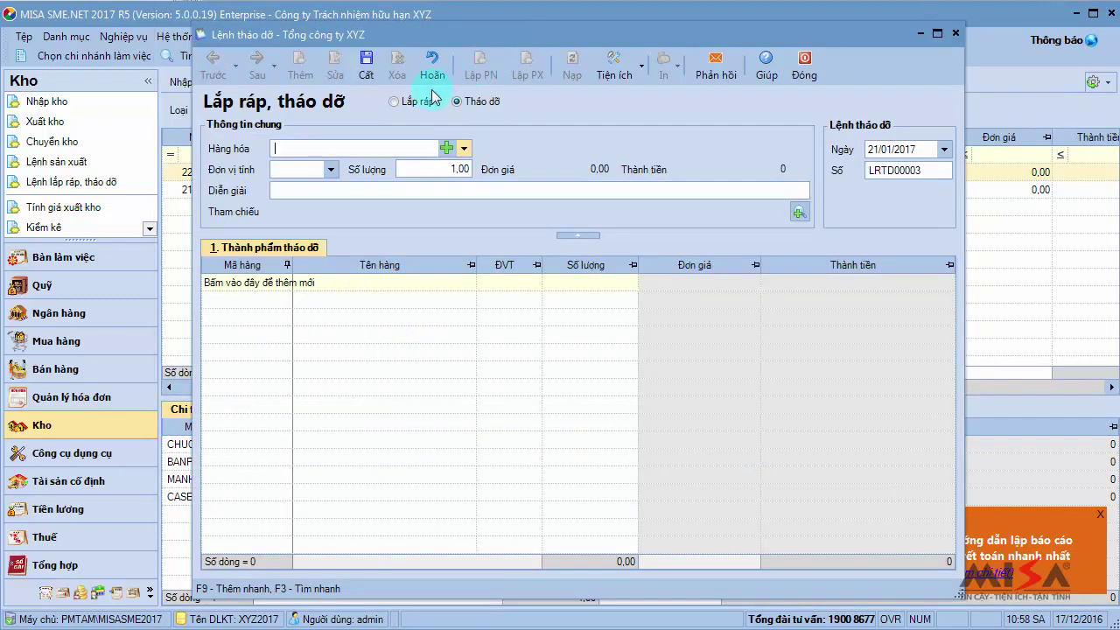
left_click(394, 102)
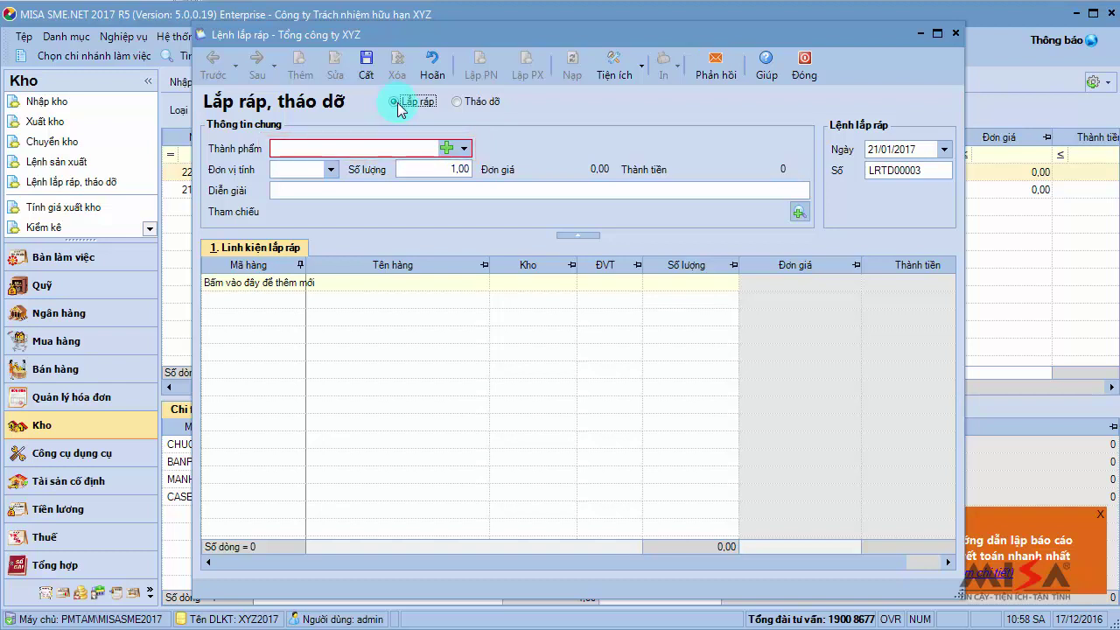
left_click(464, 149)
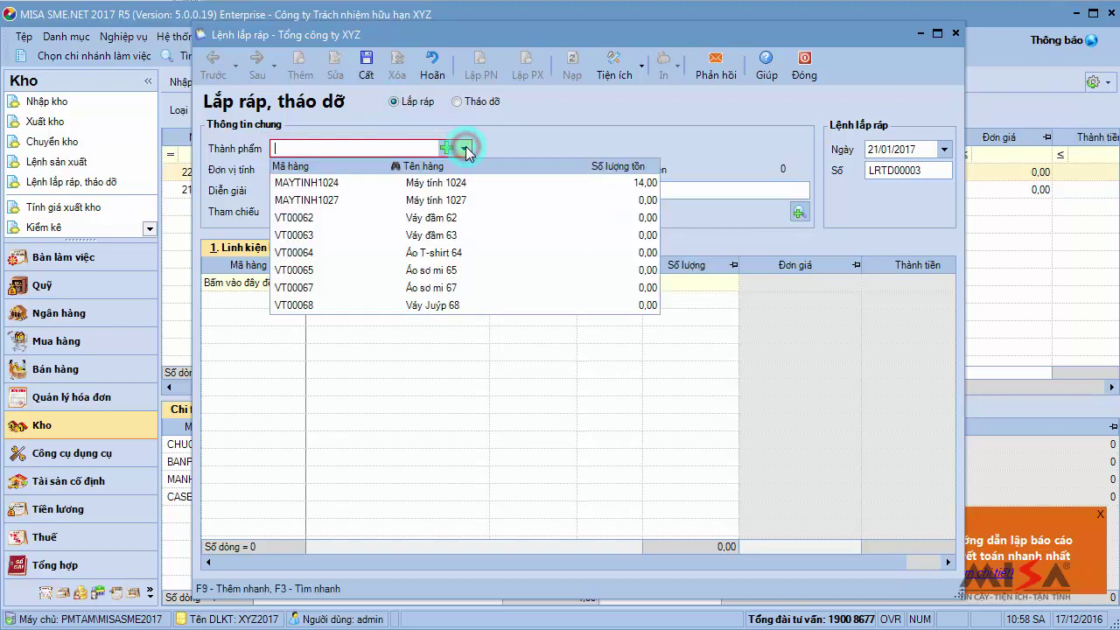
left_click(446, 200)
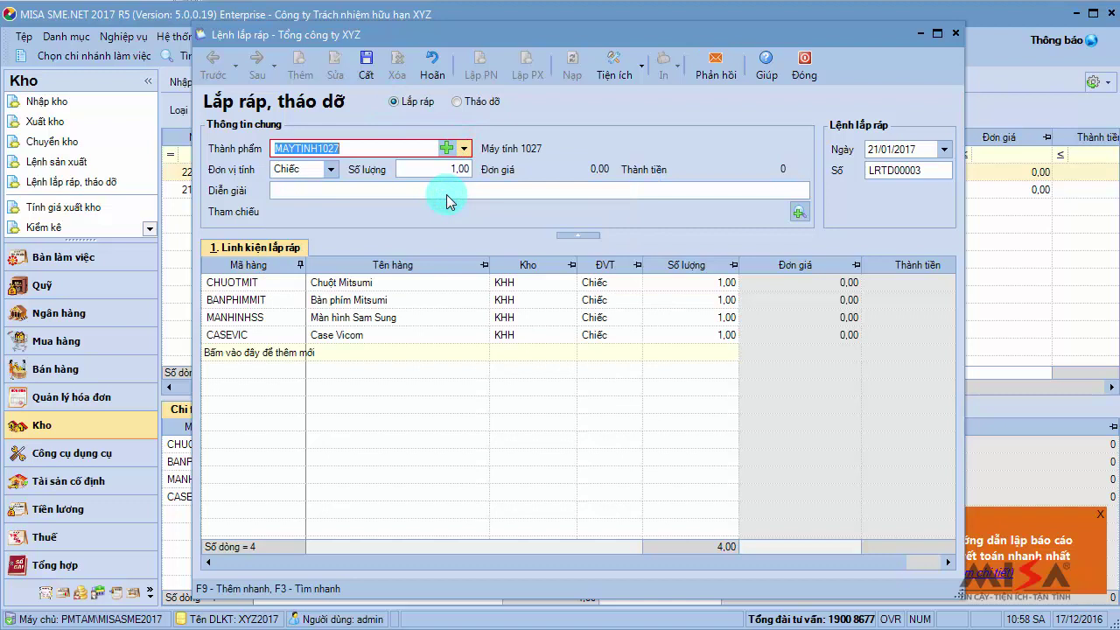
Step: Set the assembly quantity to 10, enter the description "Lắp ráp máy tính cho đơn đặt hàng số" plus the order number, and save the order
left_click(440, 169)
type("10")
key("Tab")
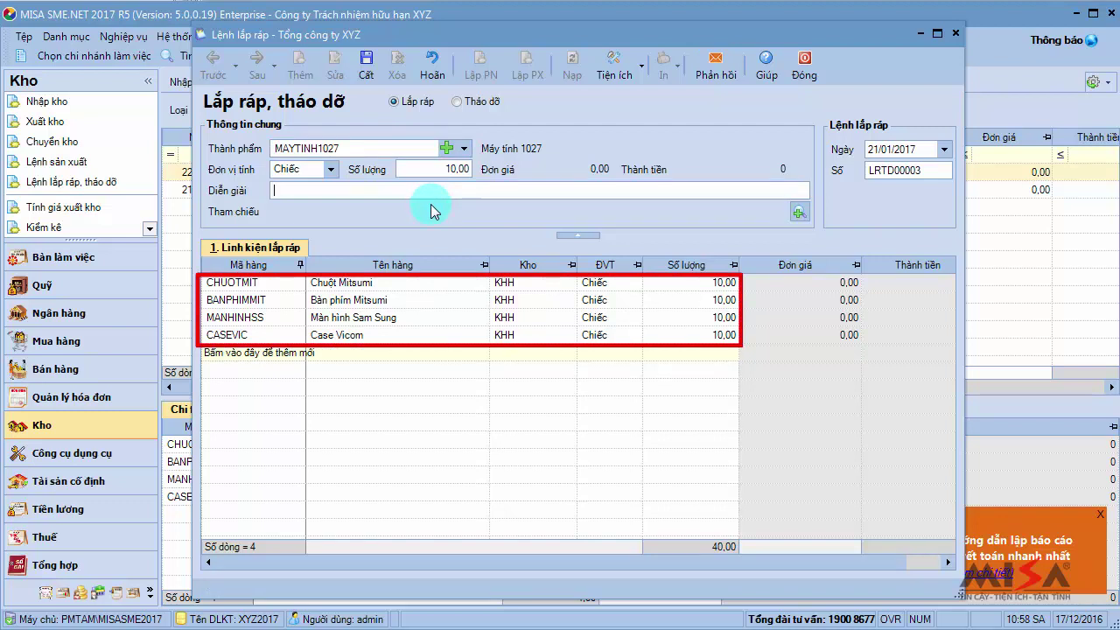
type("Lắp ráp máy tính cho đơn đa")
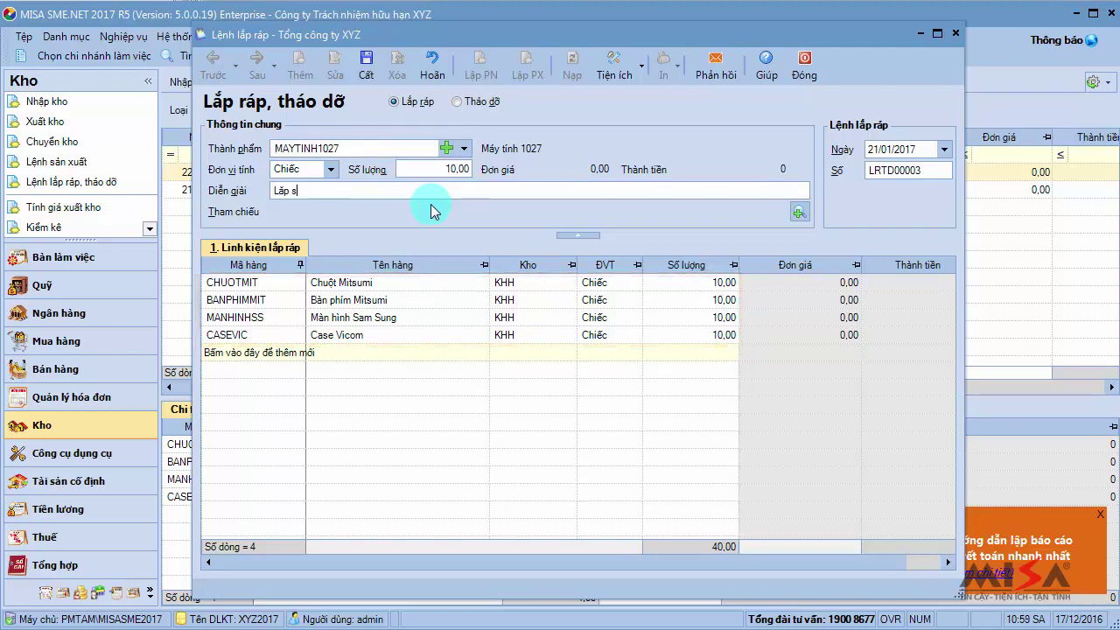
type("ặt hàng ")
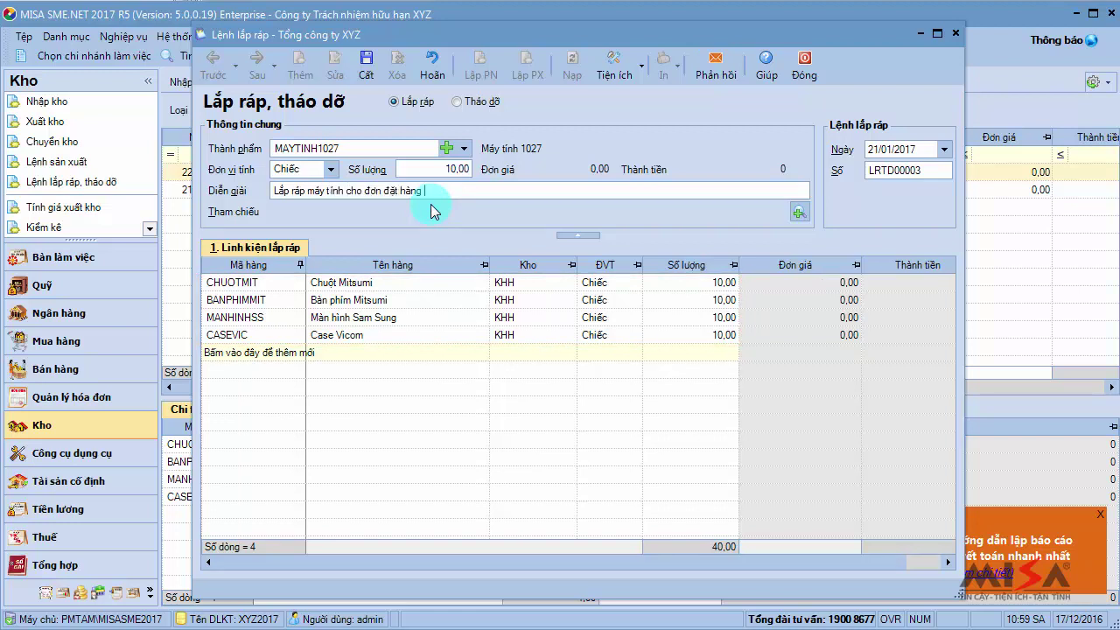
type("số 000253")
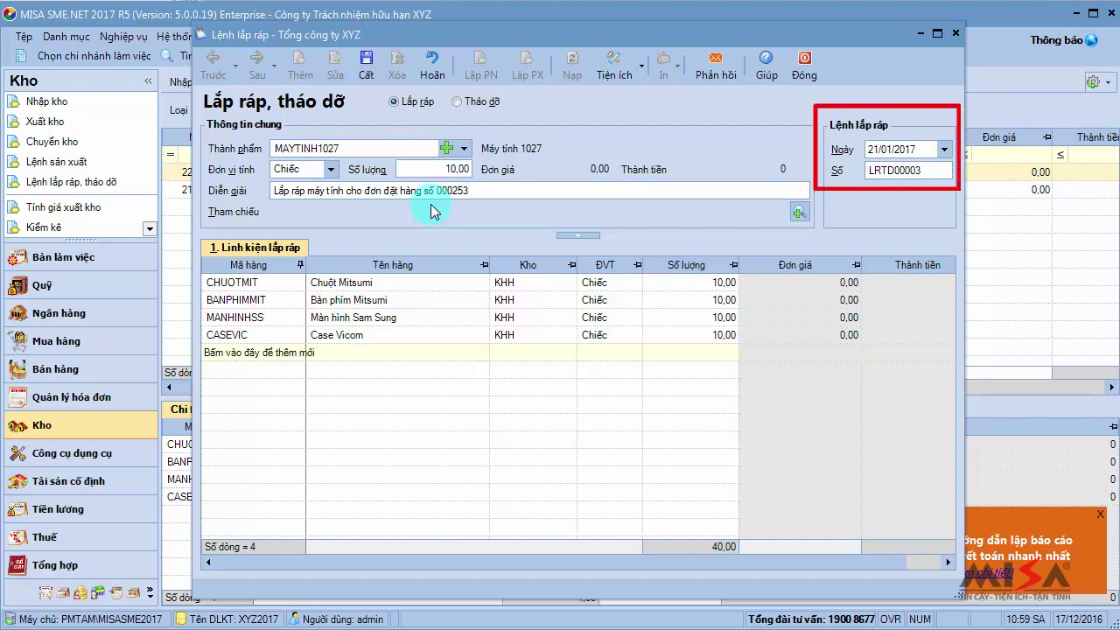
key("Tab")
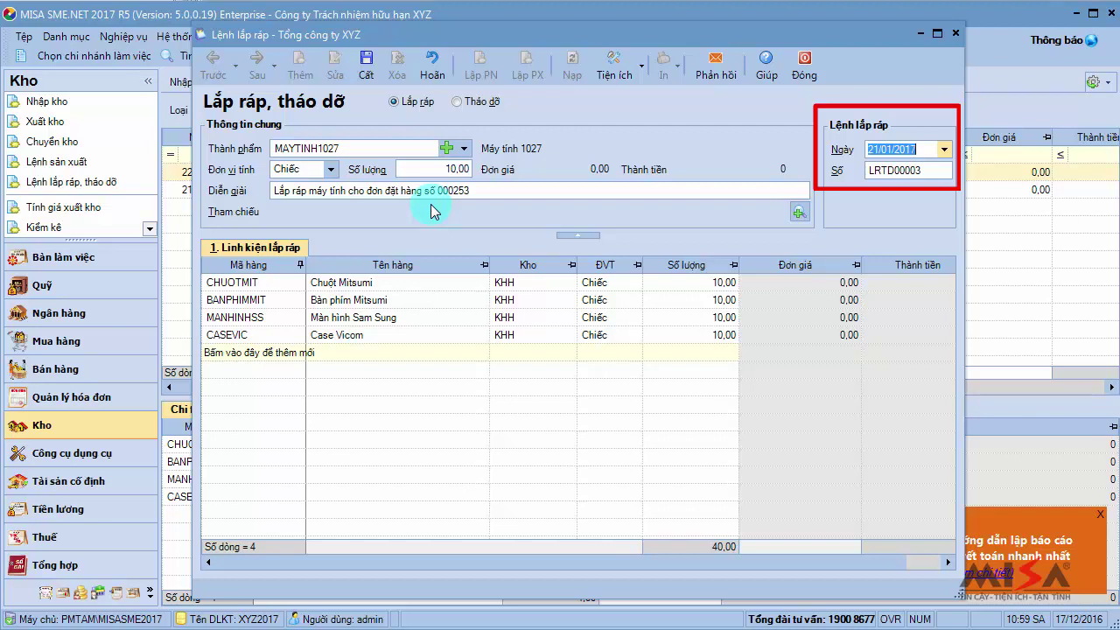
key("Tab")
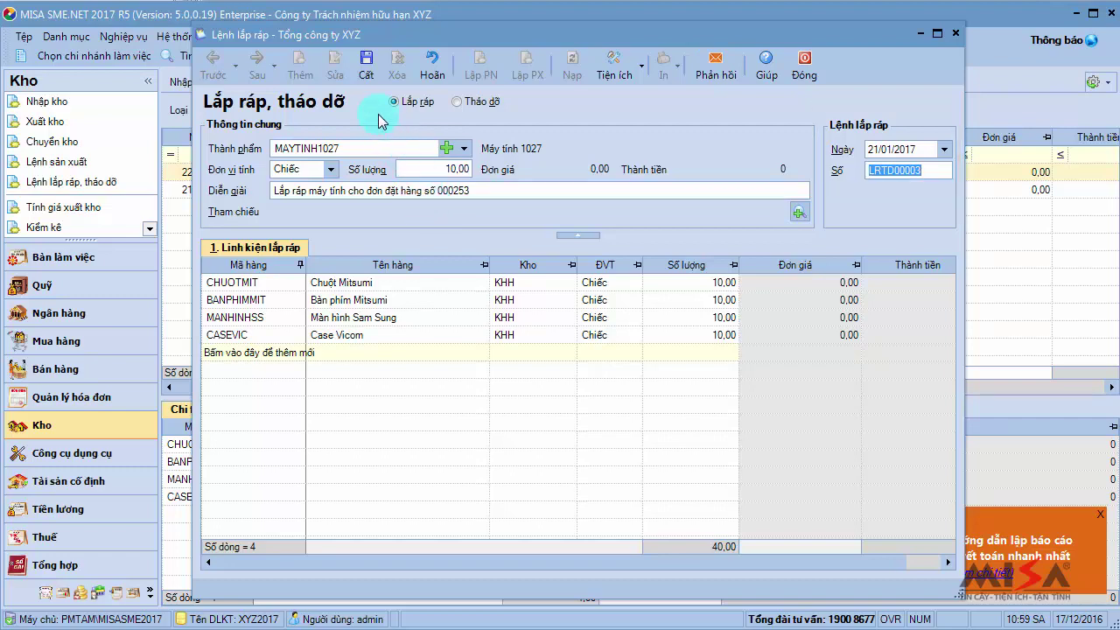
left_click(368, 61)
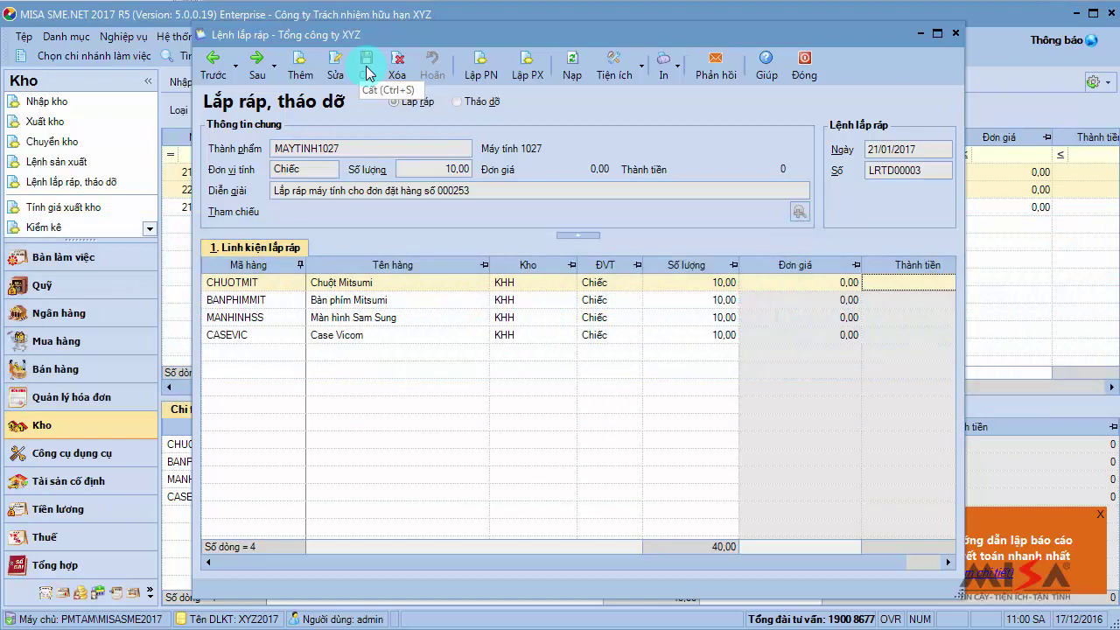
Step: Create the component issue slip (Lập PX) with the employee as recipient and reason "Xuất lắp ráp máy tính", save it and close it
left_click(526, 77)
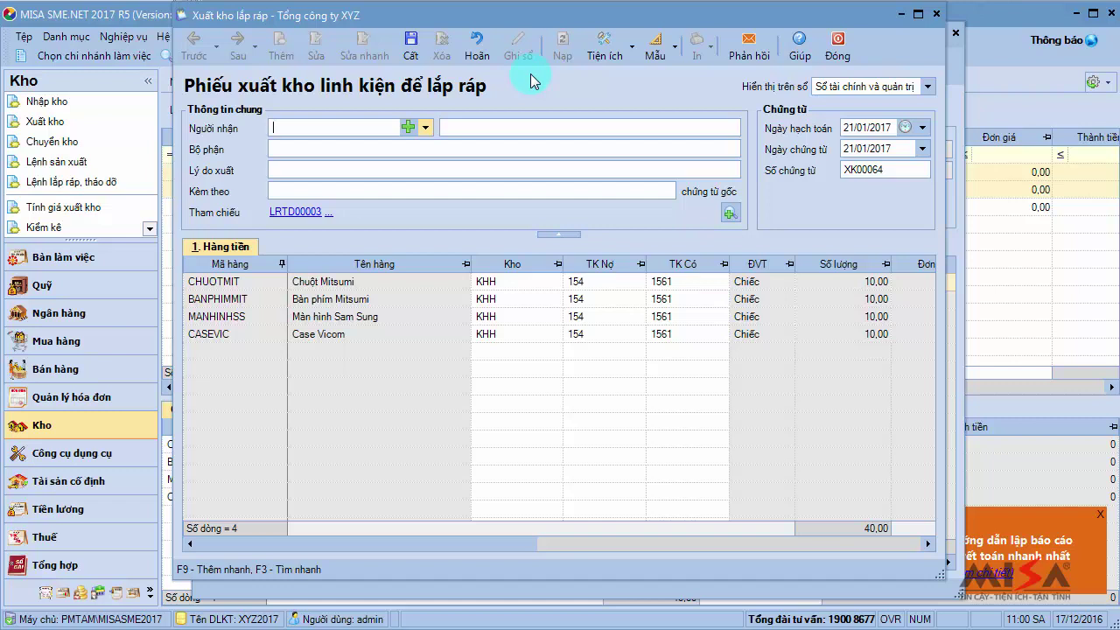
type("vvh")
key("Tab")
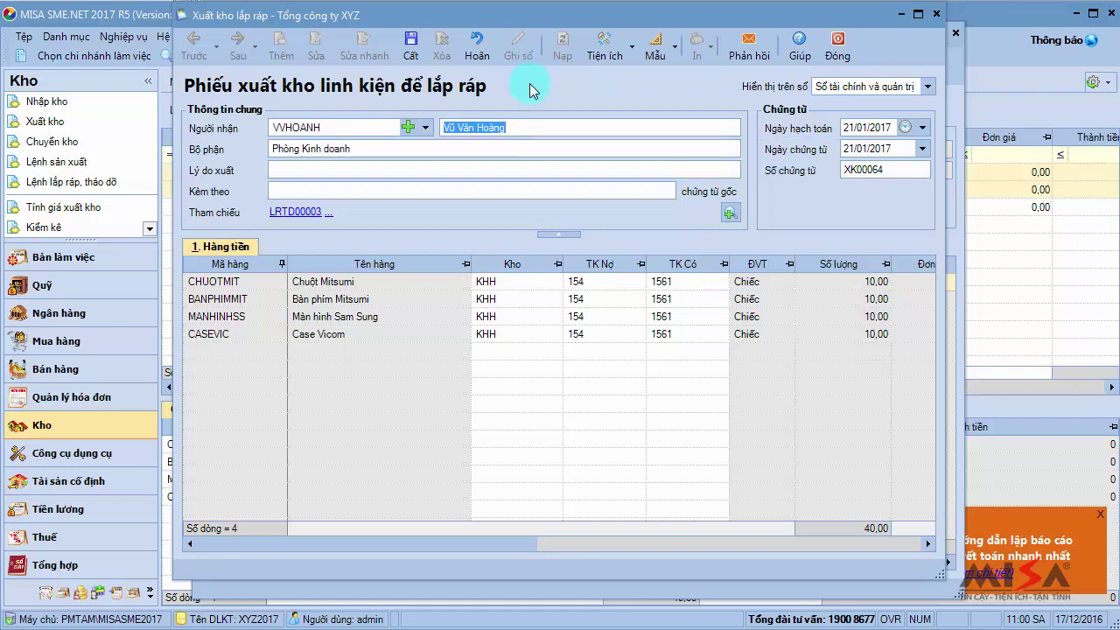
left_click(421, 172)
type("Xuất lắp ráp máy tính")
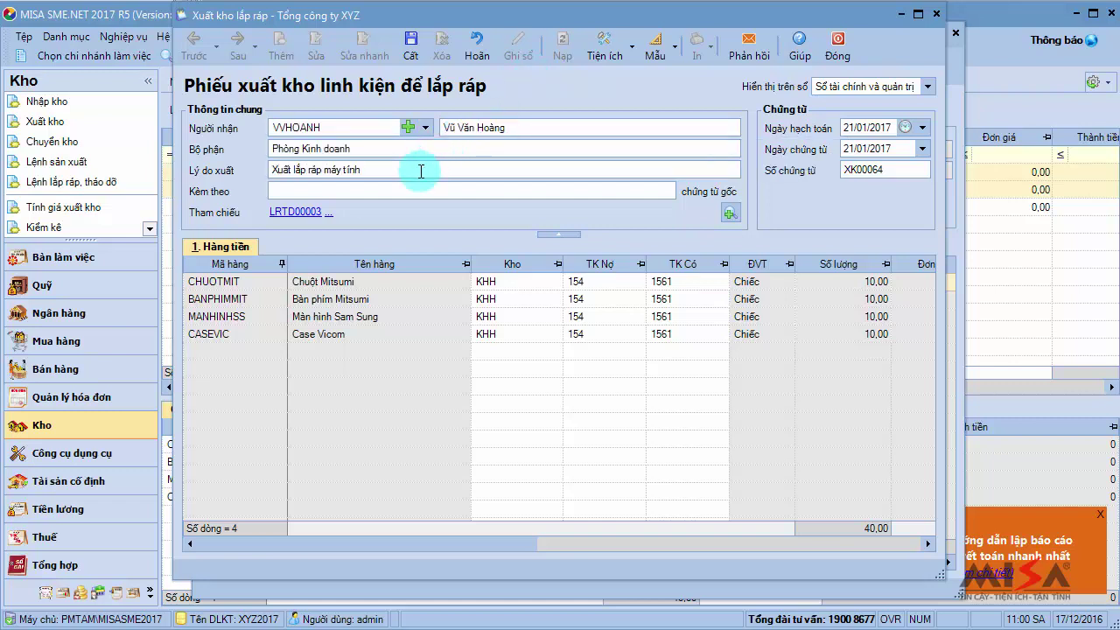
left_click(412, 48)
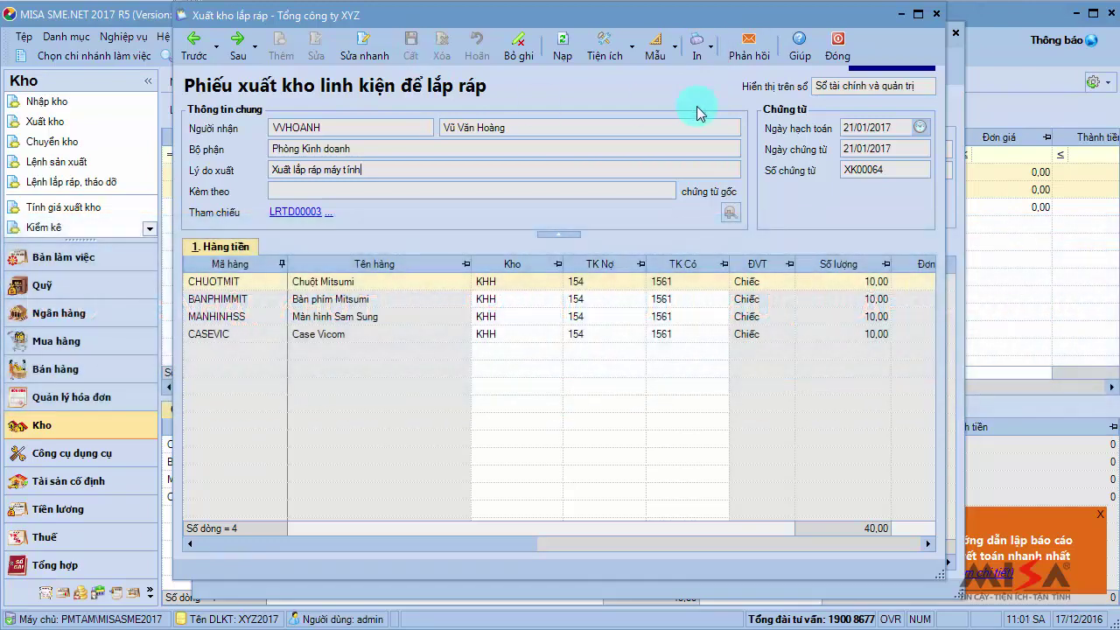
left_click(838, 48)
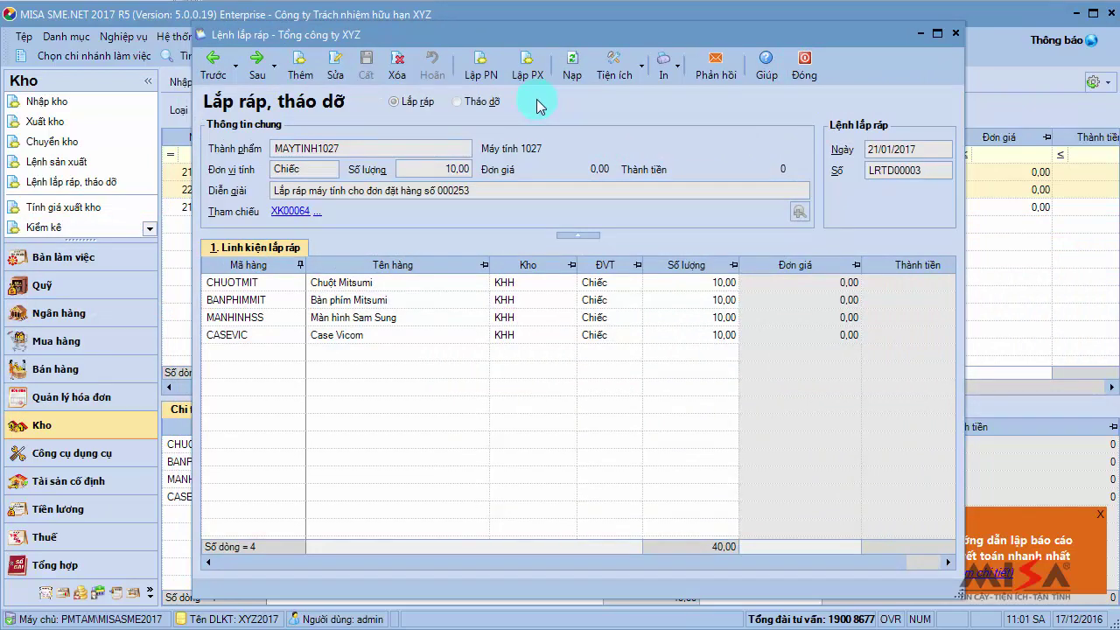
Step: Create the finished-product receipt slip (Lập PN) with the employee as deliverer and description "Nhập kho máy tính lắp ráp", and save it
left_click(486, 79)
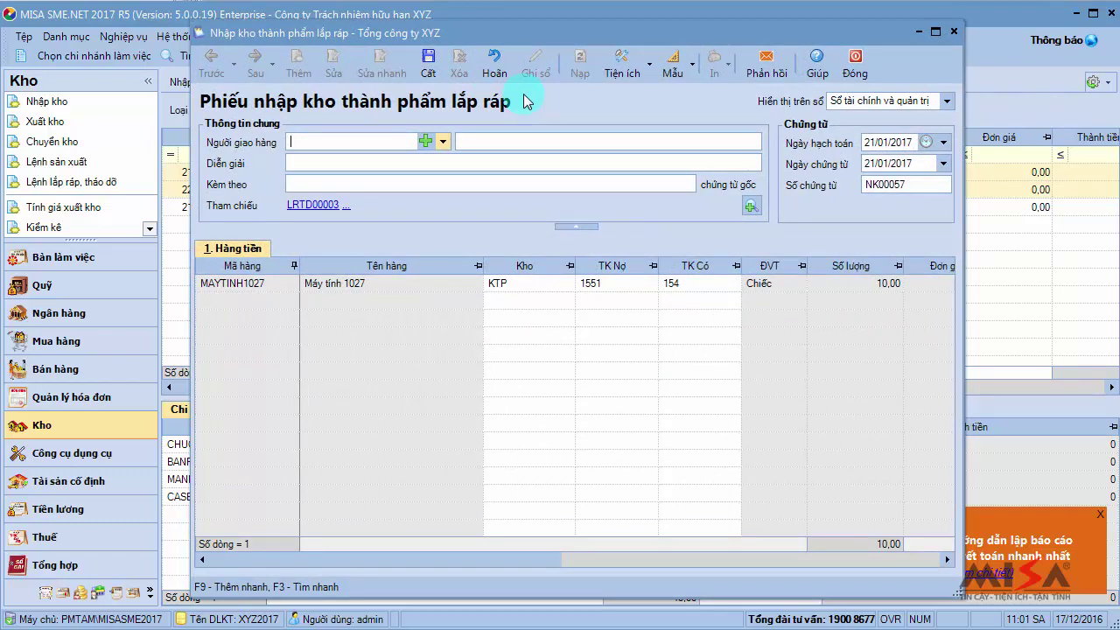
left_click(444, 141)
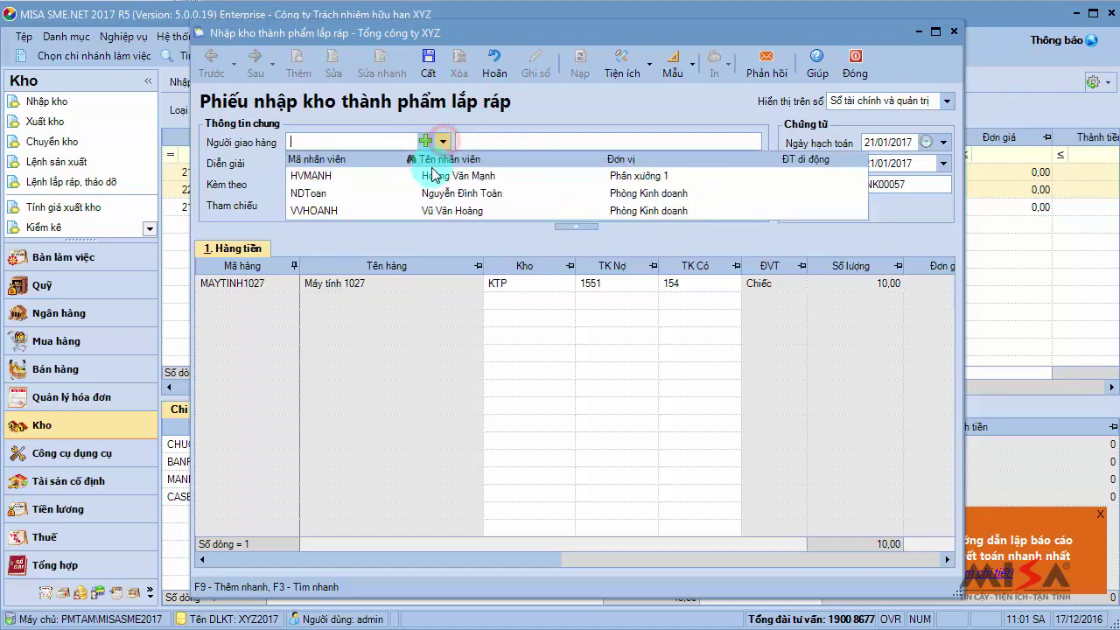
left_click(435, 193)
left_click(425, 163)
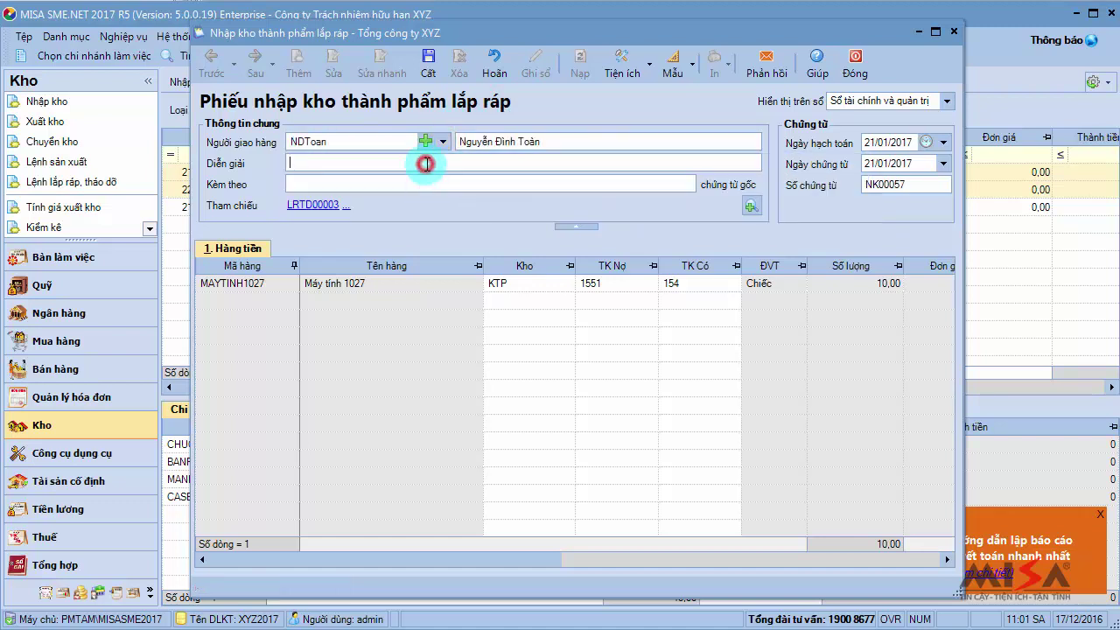
type("Nhập kho máy tính lắp ráp")
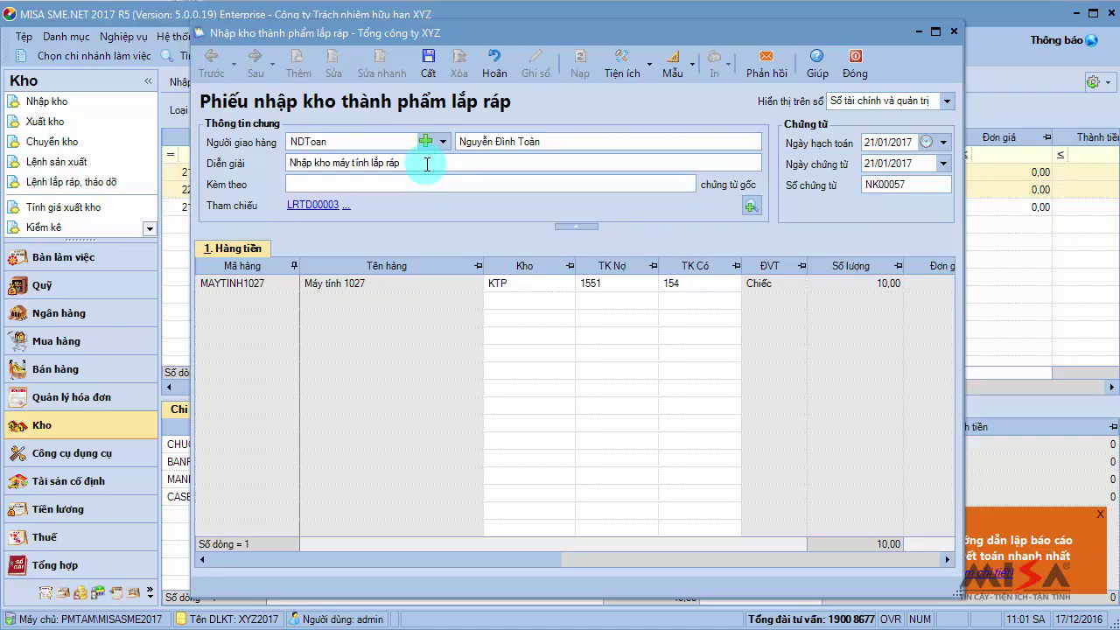
left_click(432, 68)
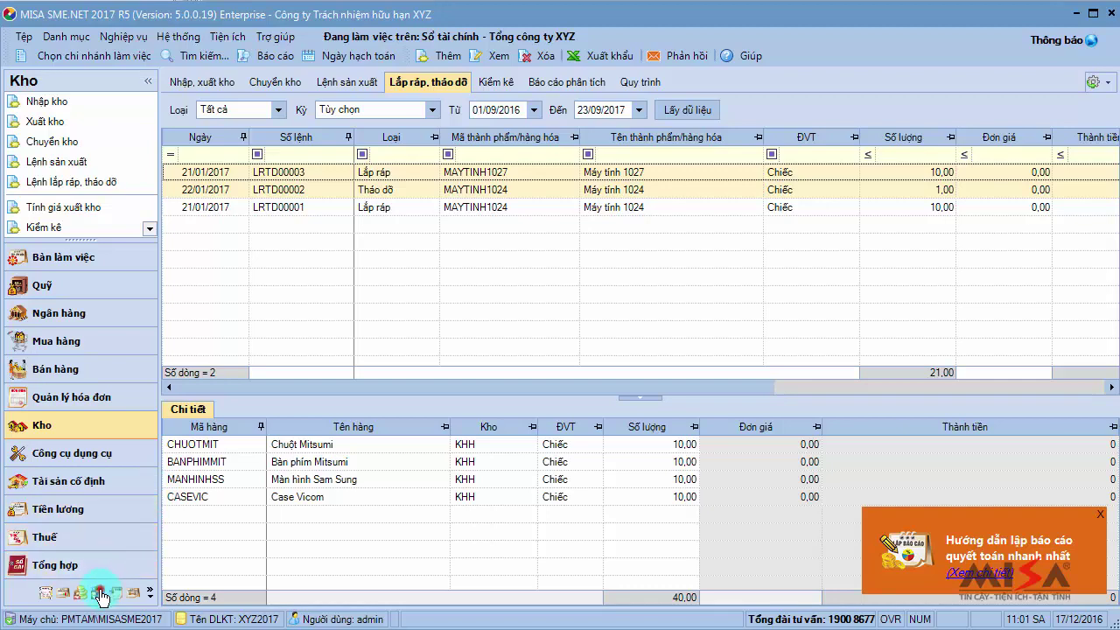
Step: In the Thủ kho module, open the component issue slip XK00064, post it to the stock ledger (Ghi sổ) and close it
left_click(98, 594)
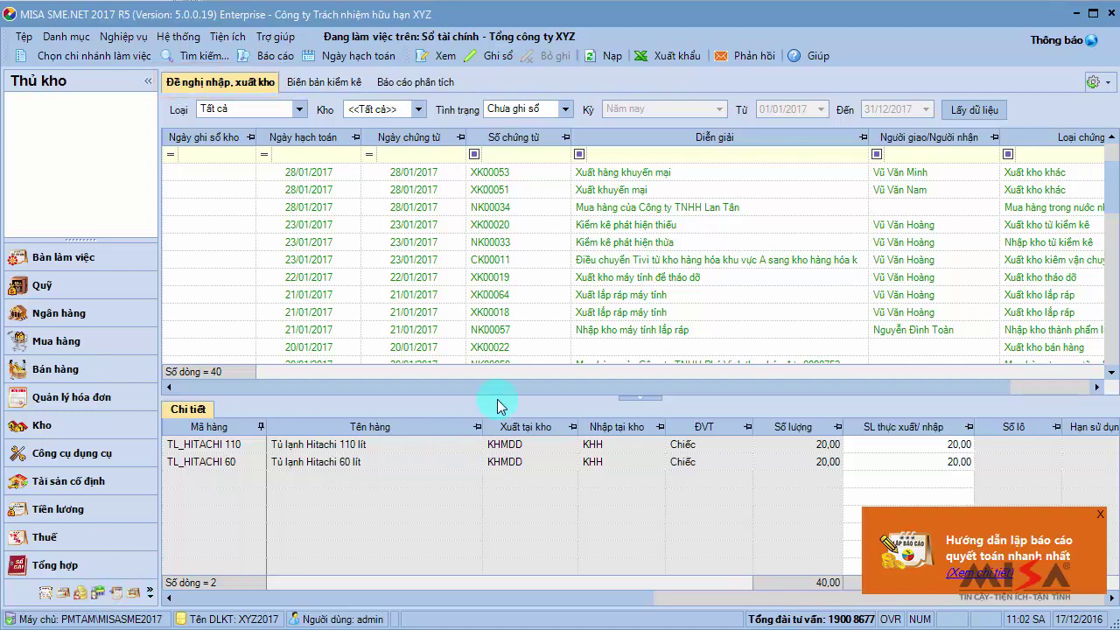
double_click(582, 294)
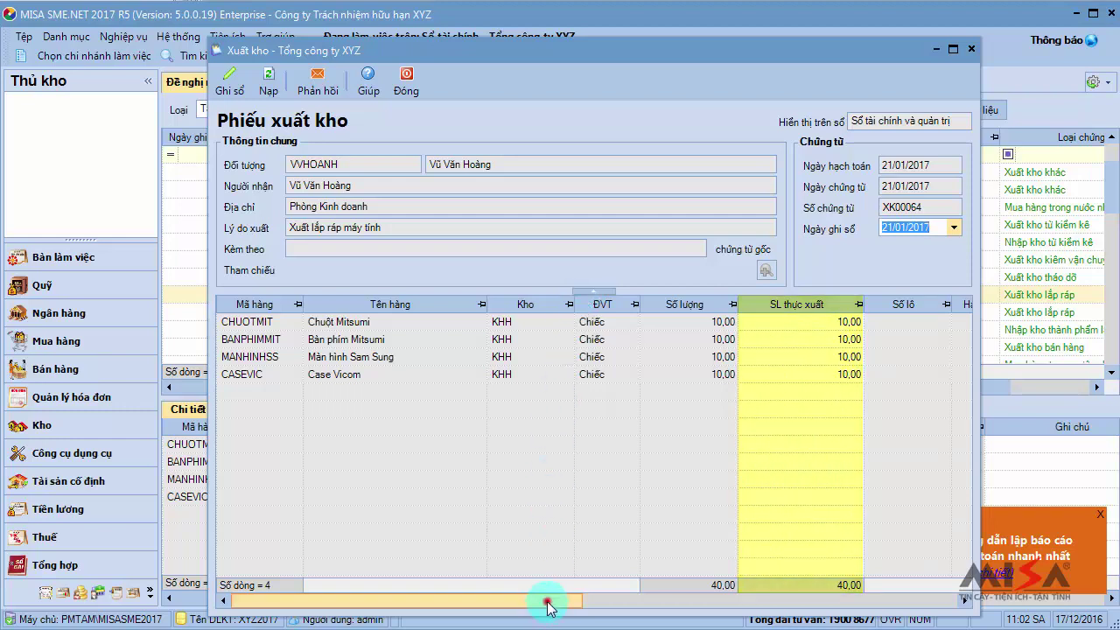
left_click_drag(545, 602, 706, 623)
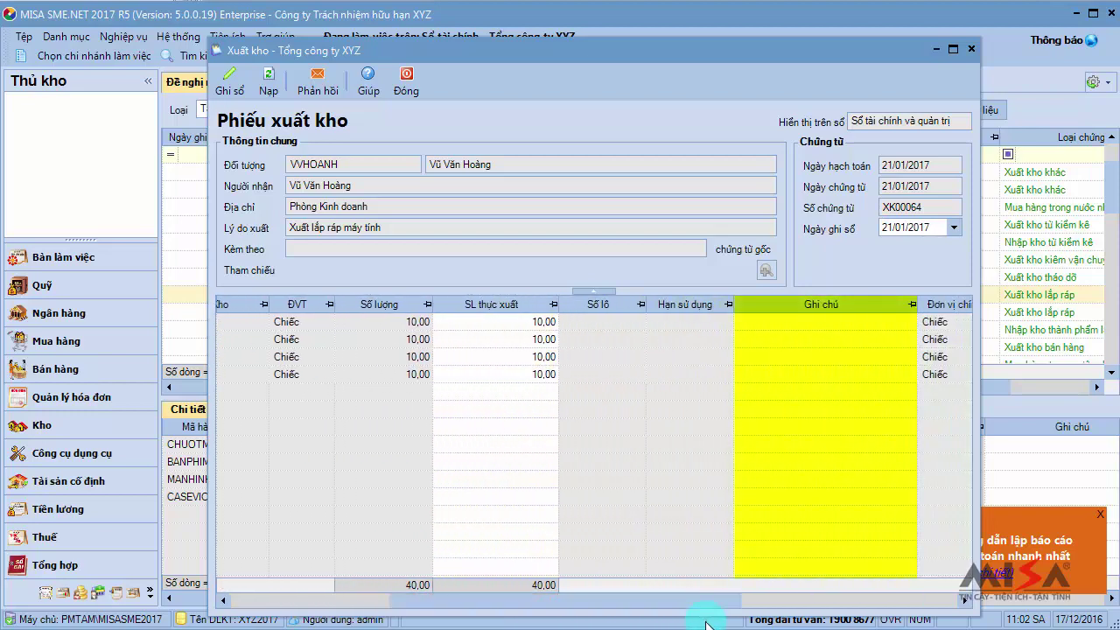
left_click(230, 89)
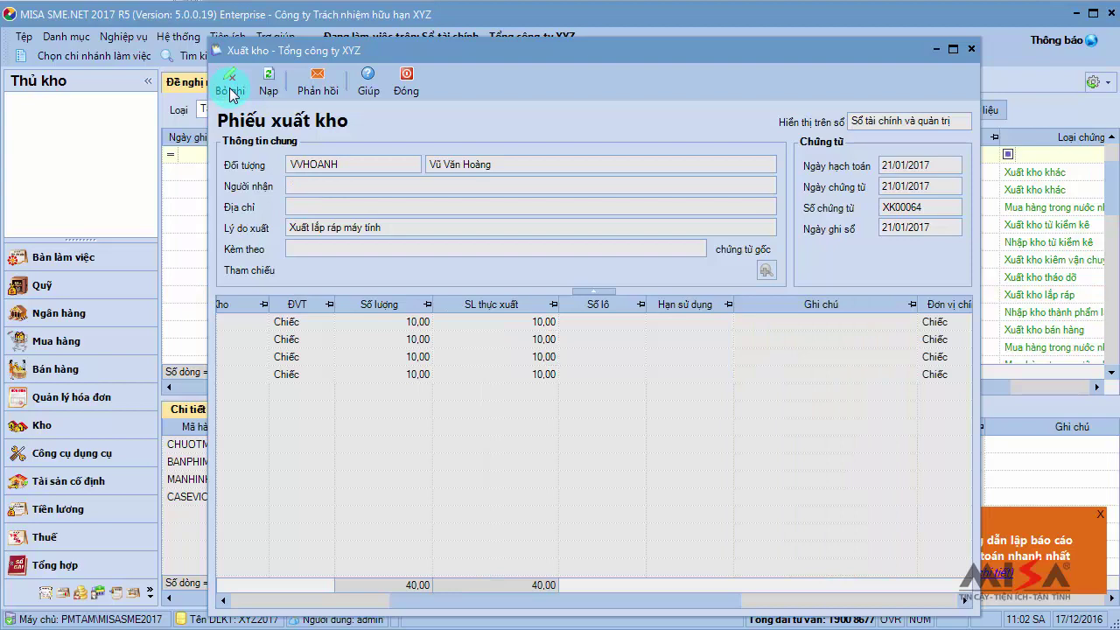
left_click(403, 88)
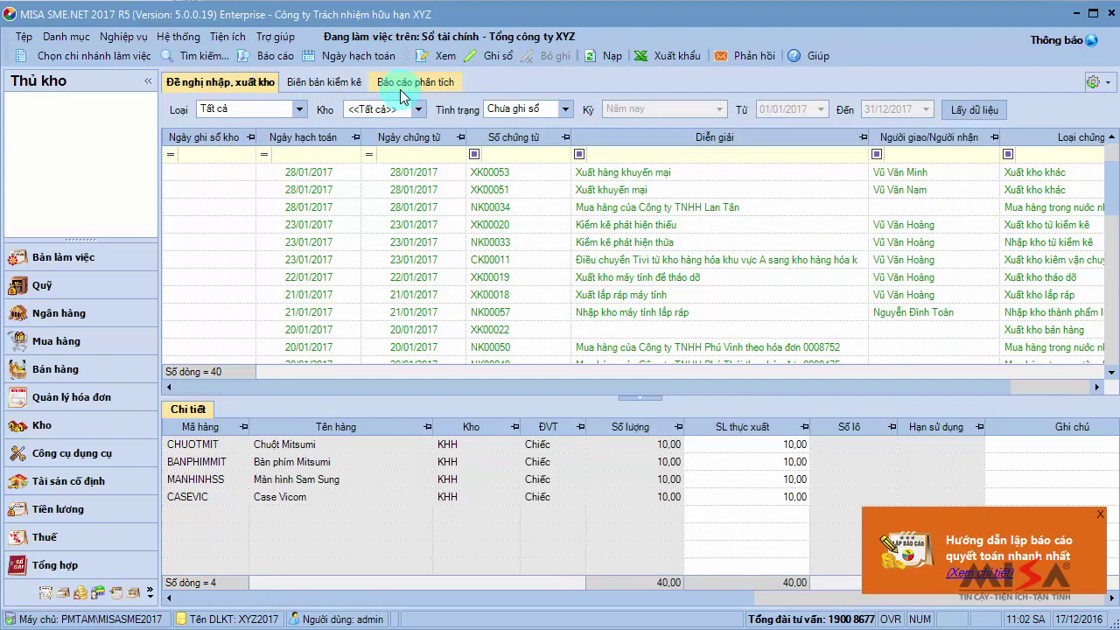
Step: Open the finished-product receipt slip NK00057 for MAYTINH1027, post it to the stock ledger and close it
double_click(501, 312)
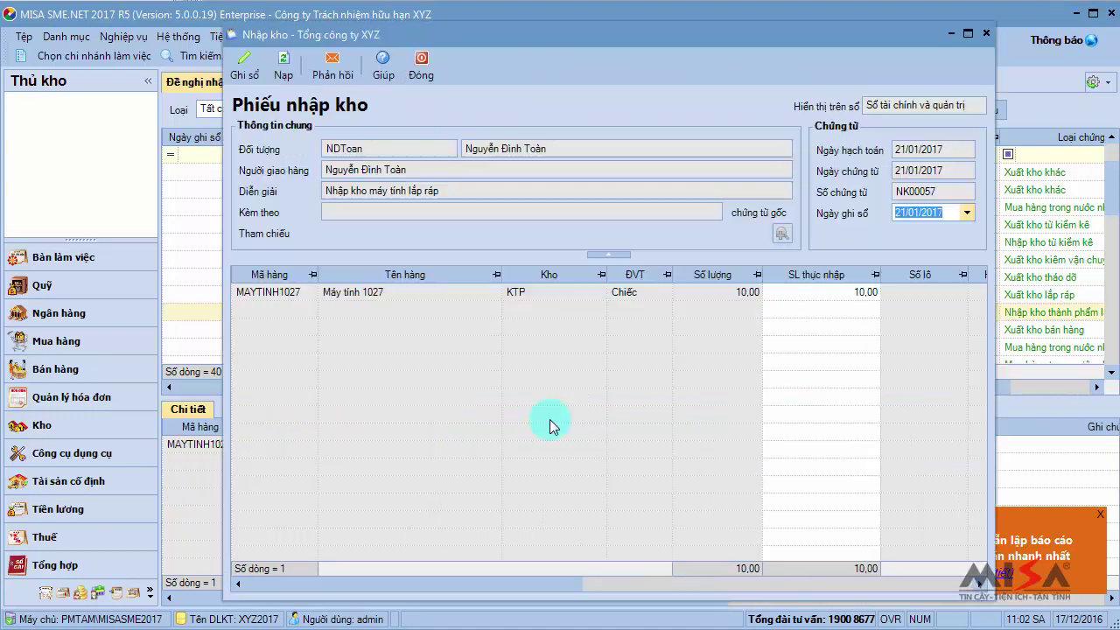
left_click_drag(529, 583, 728, 585)
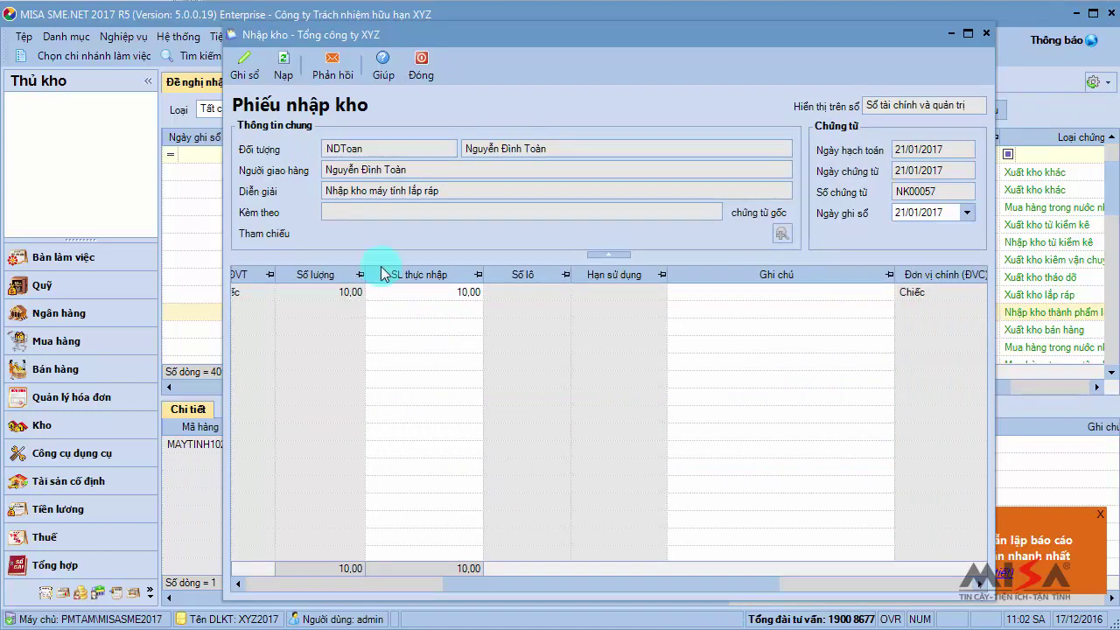
left_click(244, 63)
left_click(421, 63)
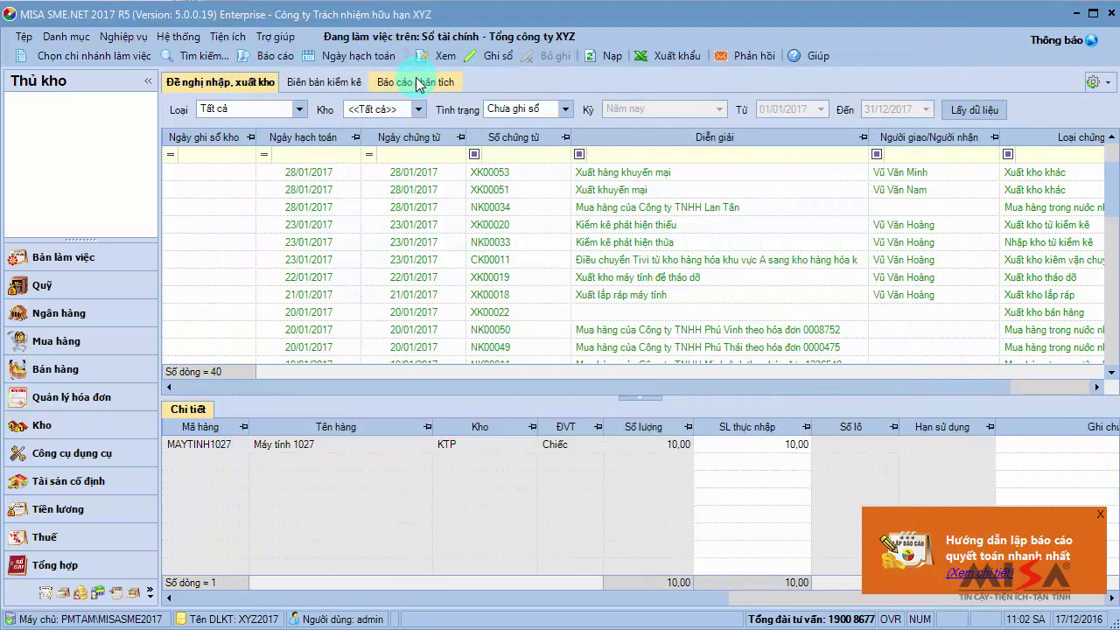